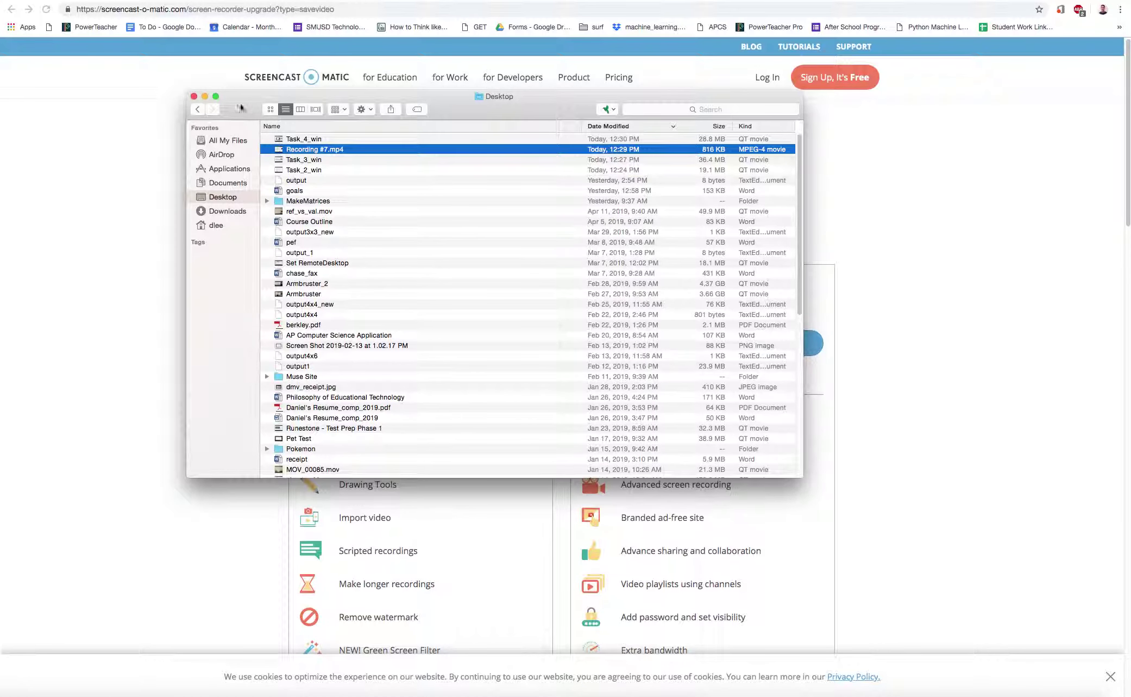
# Drag the Finder window listing Recording #7.mp4 out of the way
pyautogui.moveTo(241, 107); pyautogui.dragTo(417, 229)
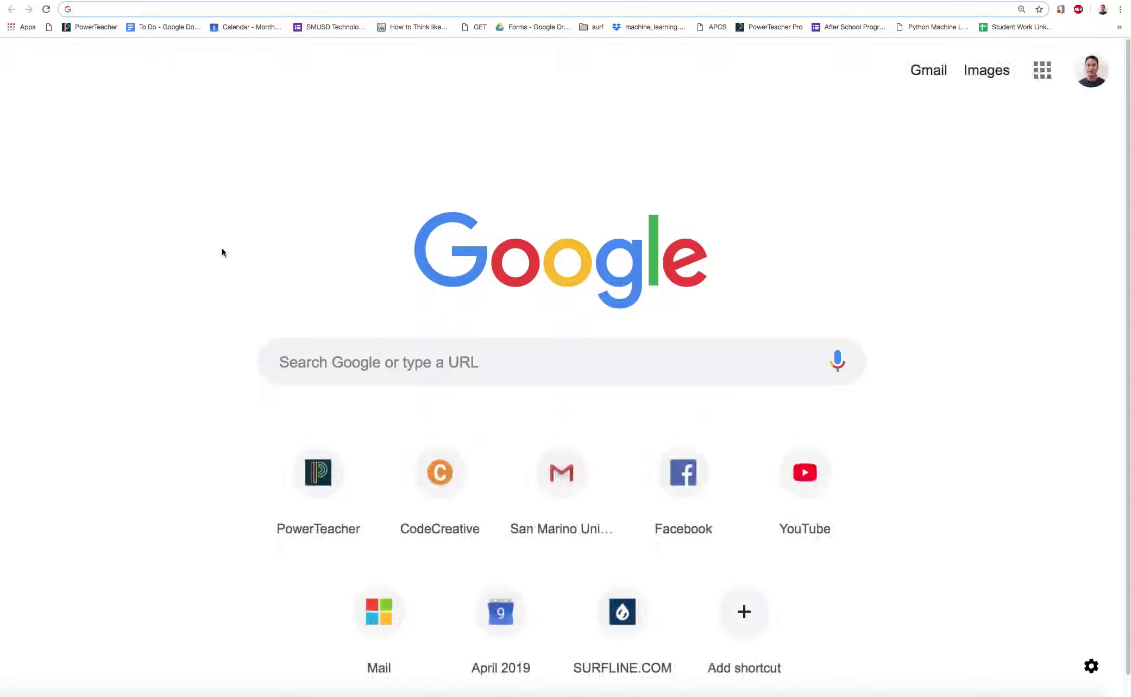
pyautogui.write('you')
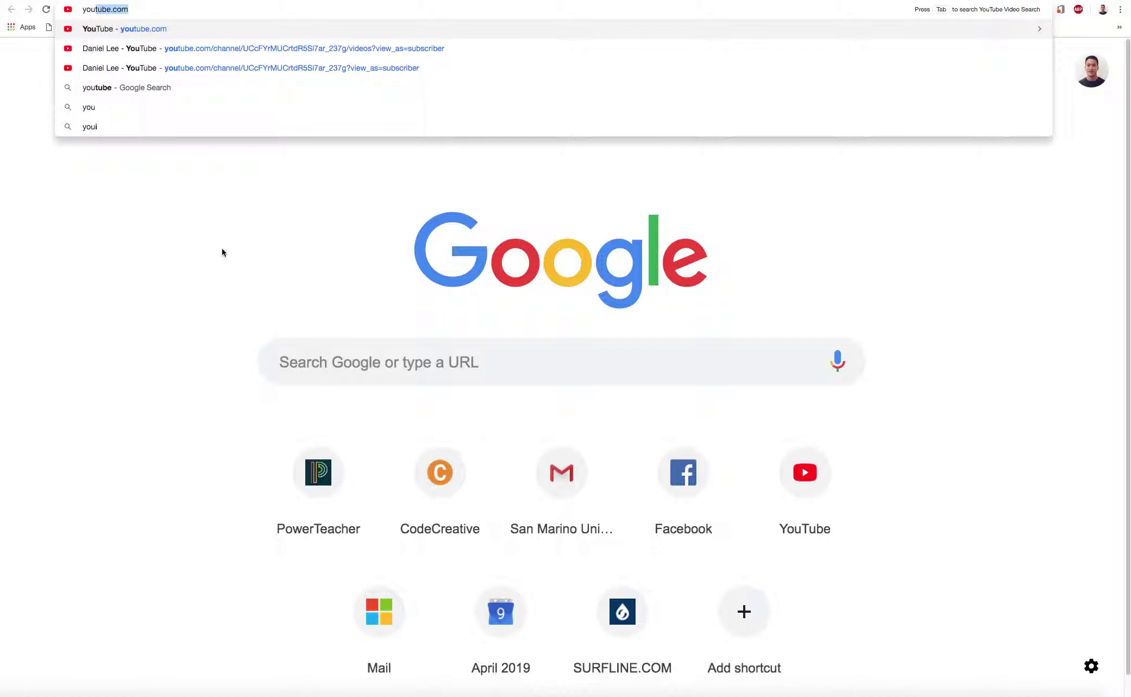
# Go to youtube.com in the new Chrome tab
pyautogui.press('Return')
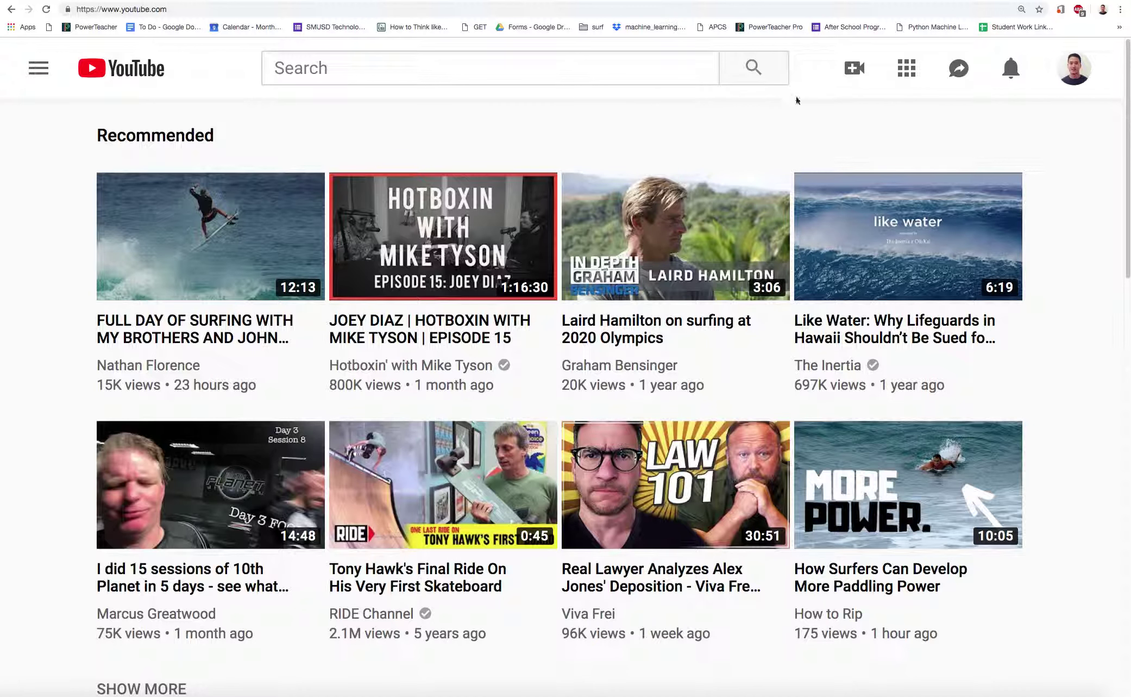
# Bring up YouTube's Create menu with its Upload video and Go live options
pyautogui.click(1076, 82)
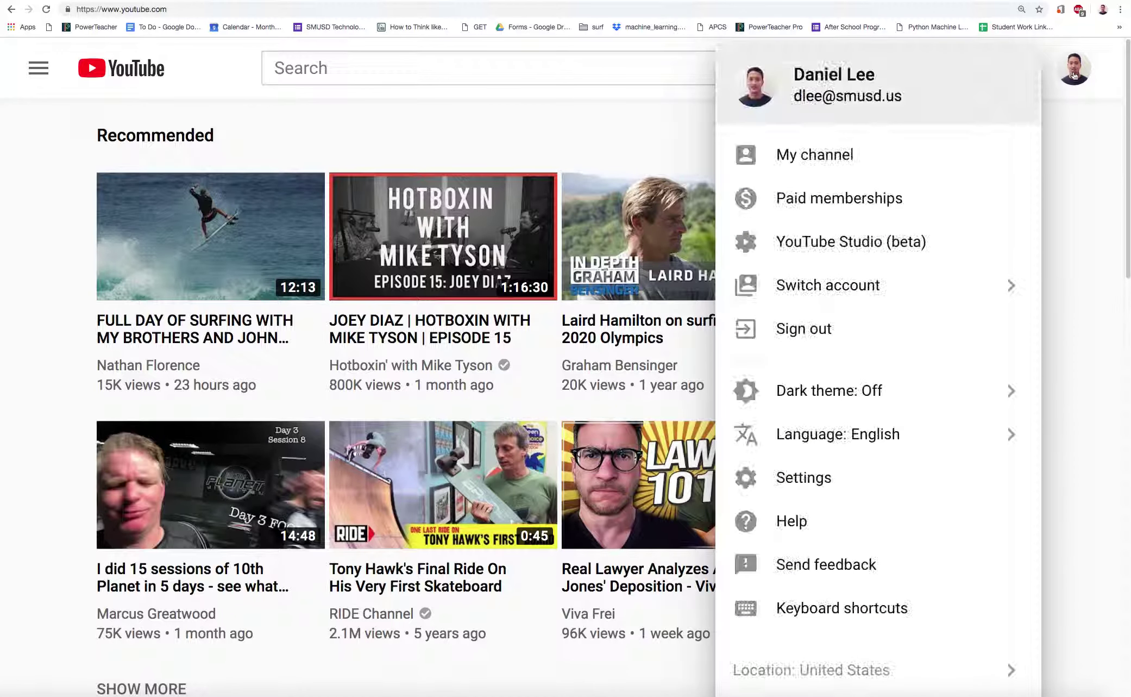
pyautogui.click(1085, 200)
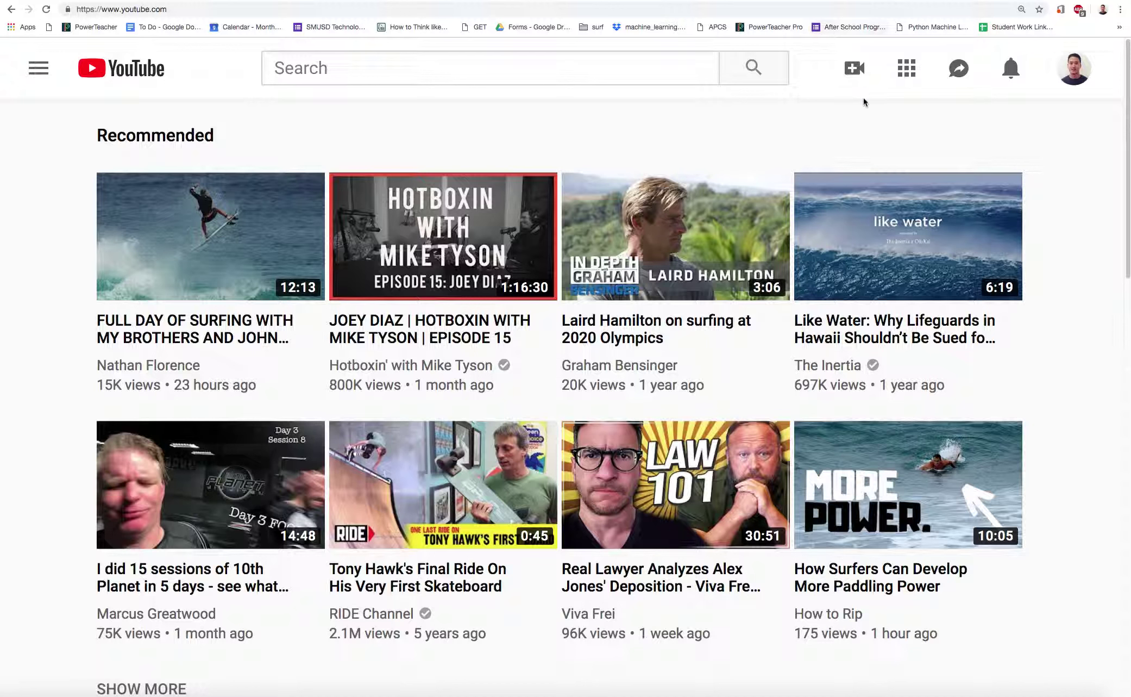
pyautogui.click(854, 72)
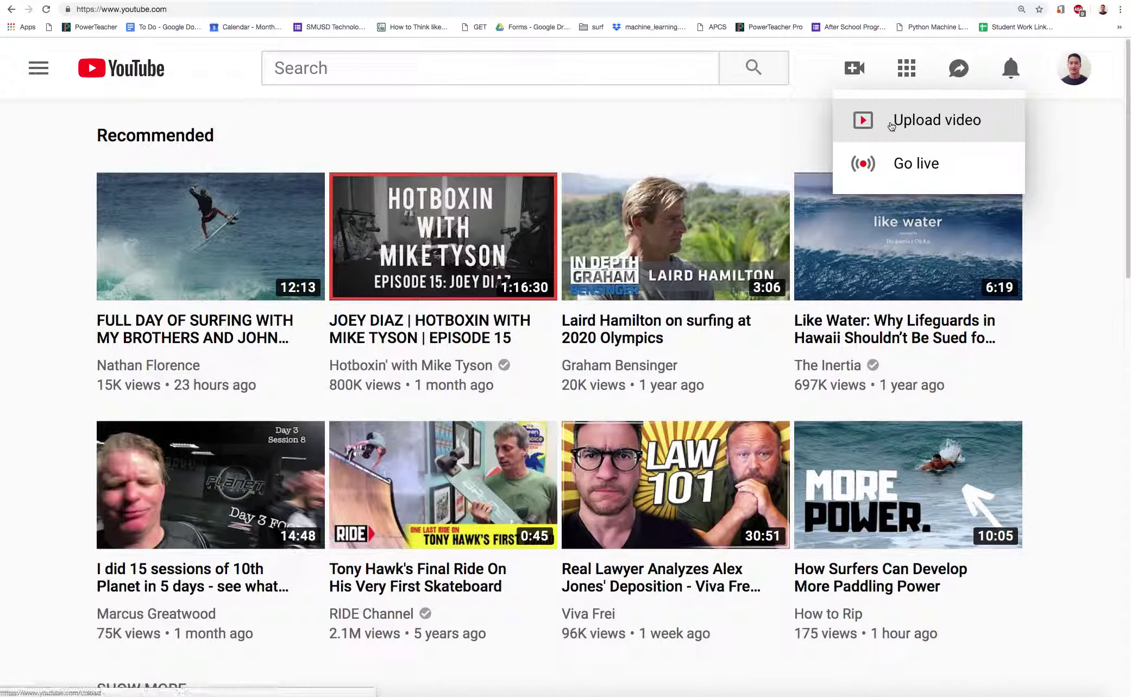
pyautogui.click(891, 126)
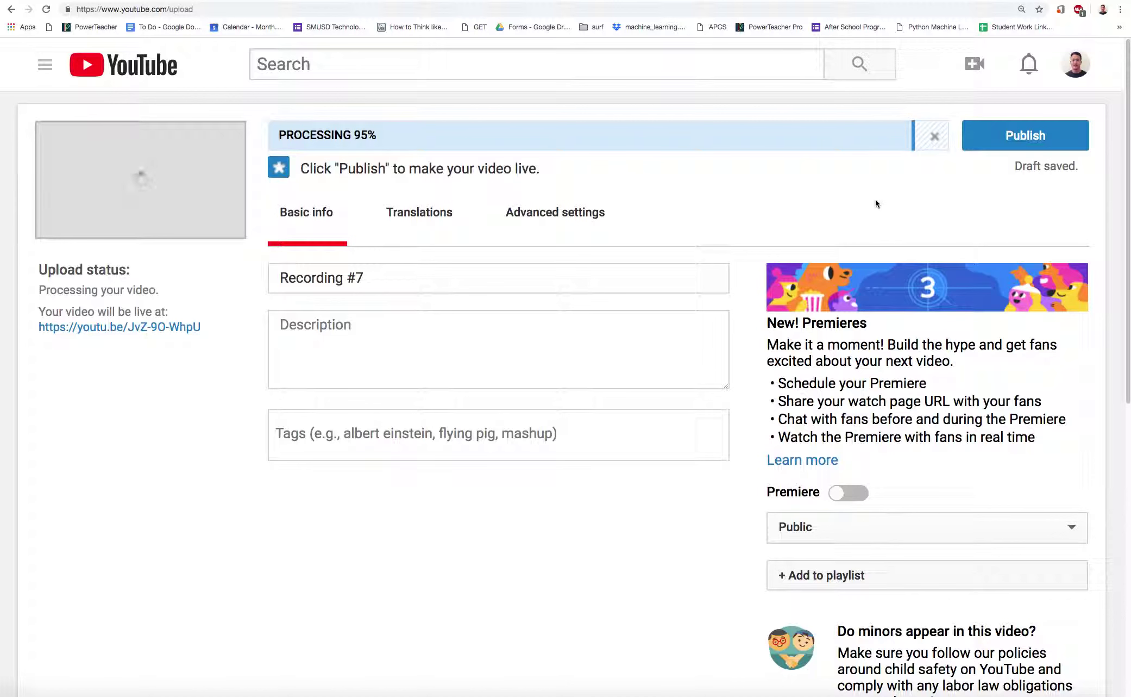
pyautogui.scroll(-2, 726, 474)
pyautogui.scroll(1, 779, 453)
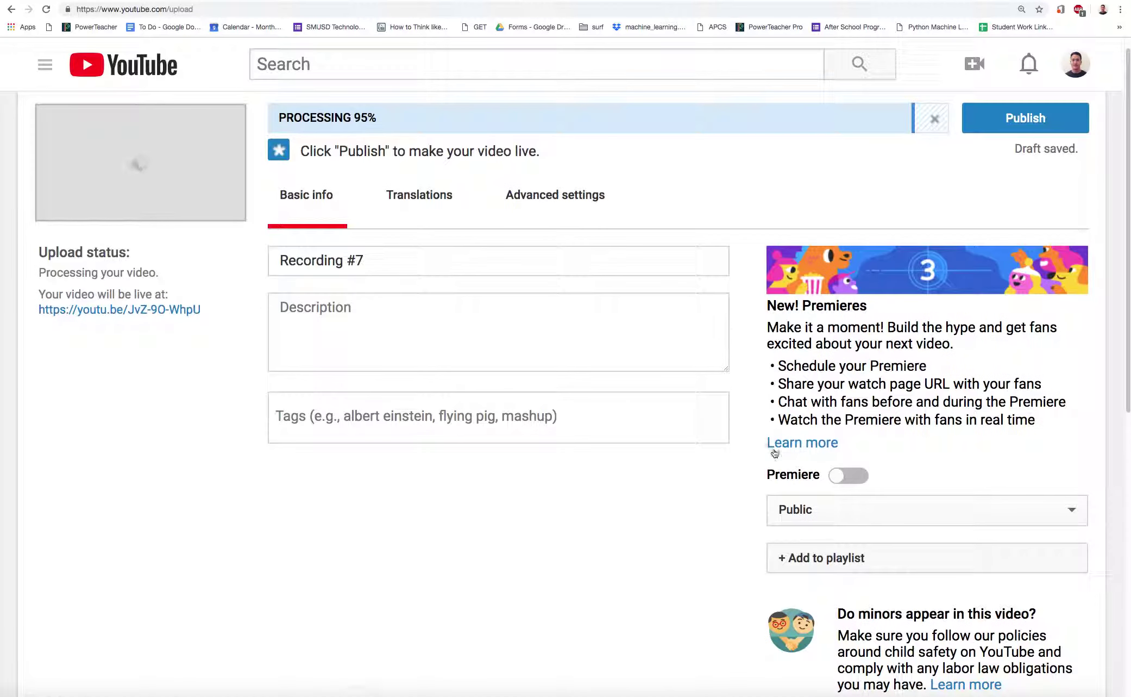
# Show the visibility choices for the processed Recording #7, still set to Public
pyautogui.click(830, 503)
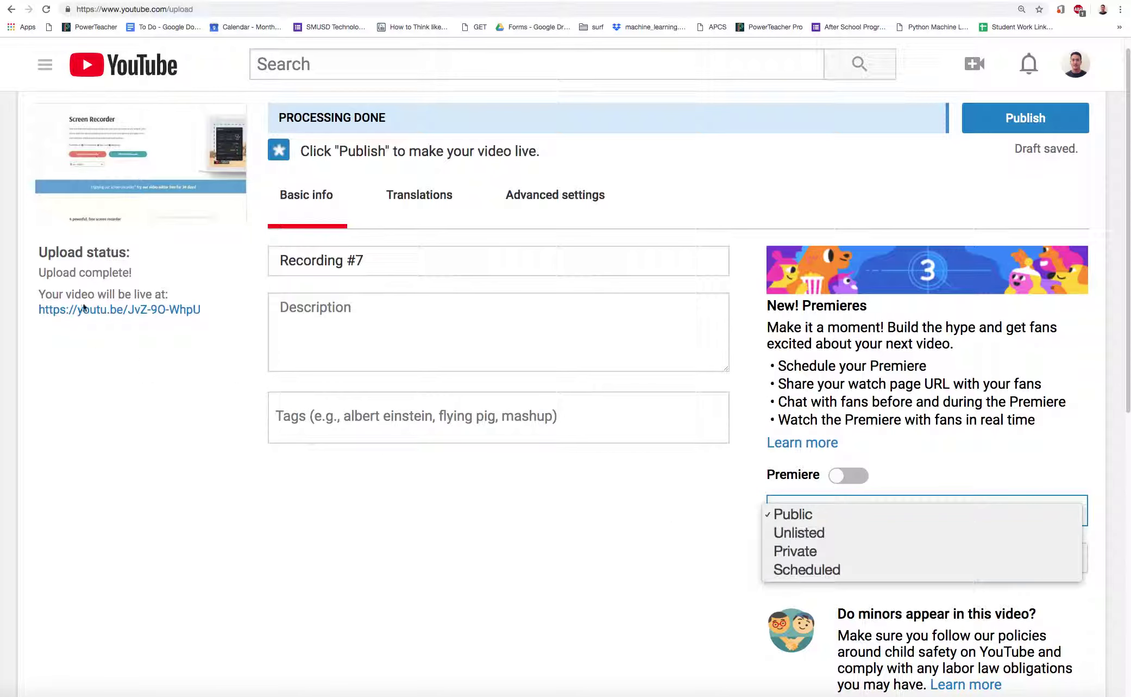
# Change Recording #7's visibility from Public to Unlisted and save it
pyautogui.click(129, 345)
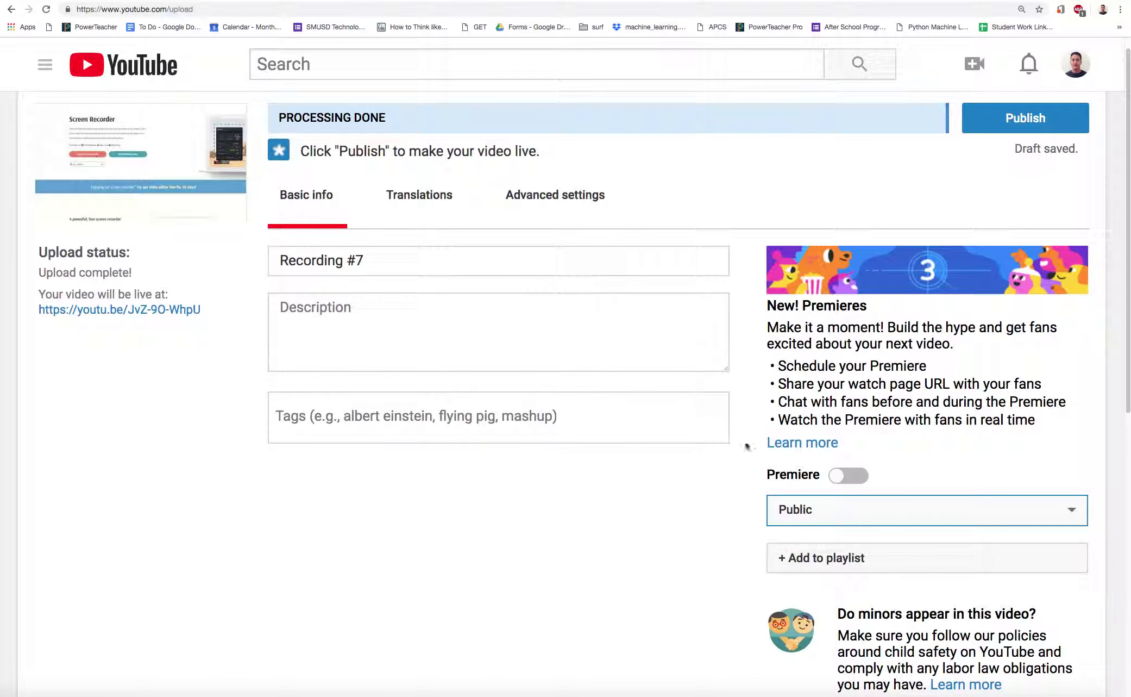
pyautogui.click(863, 508)
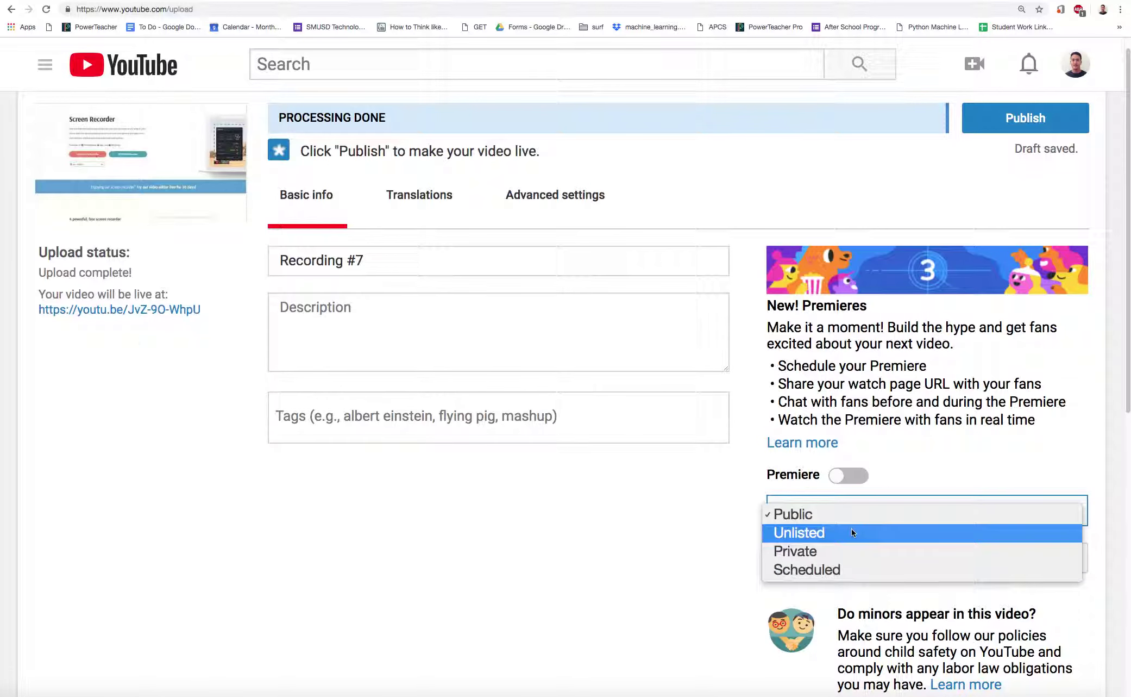
pyautogui.click(924, 534)
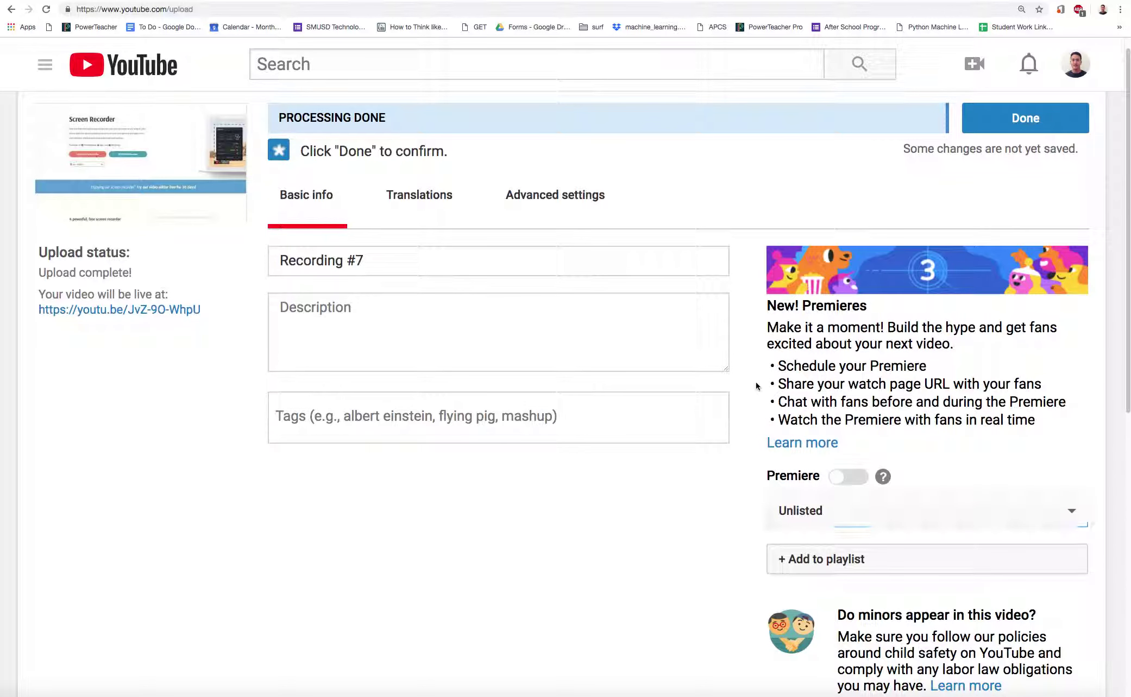
pyautogui.click(1012, 124)
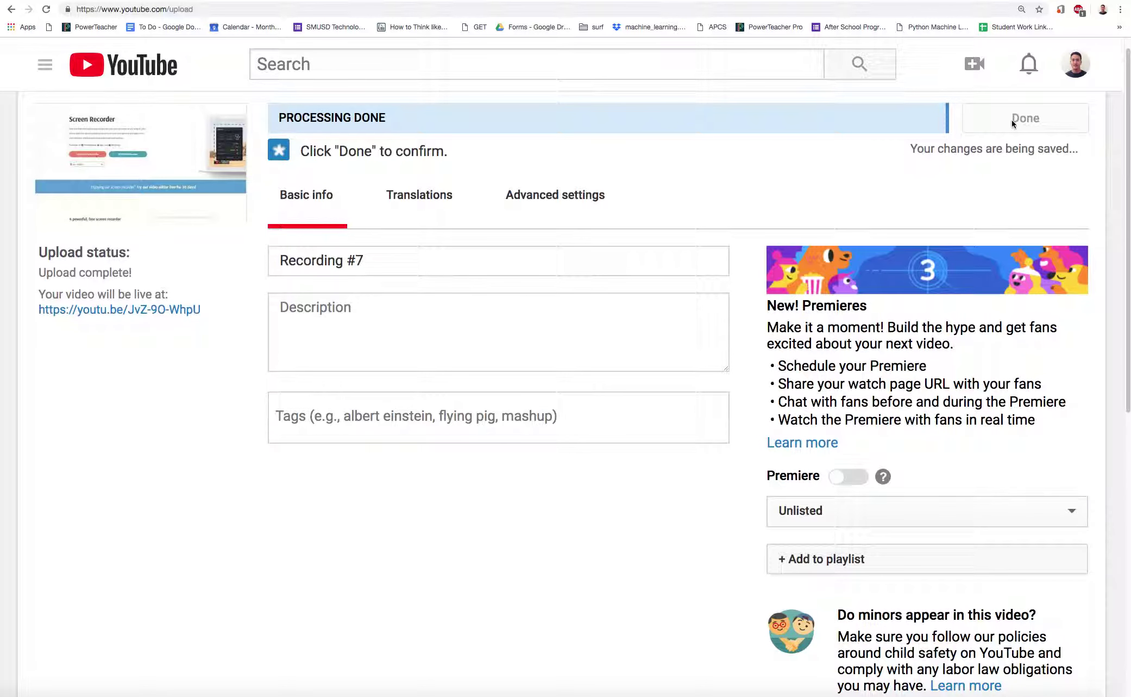
pyautogui.click(1017, 119)
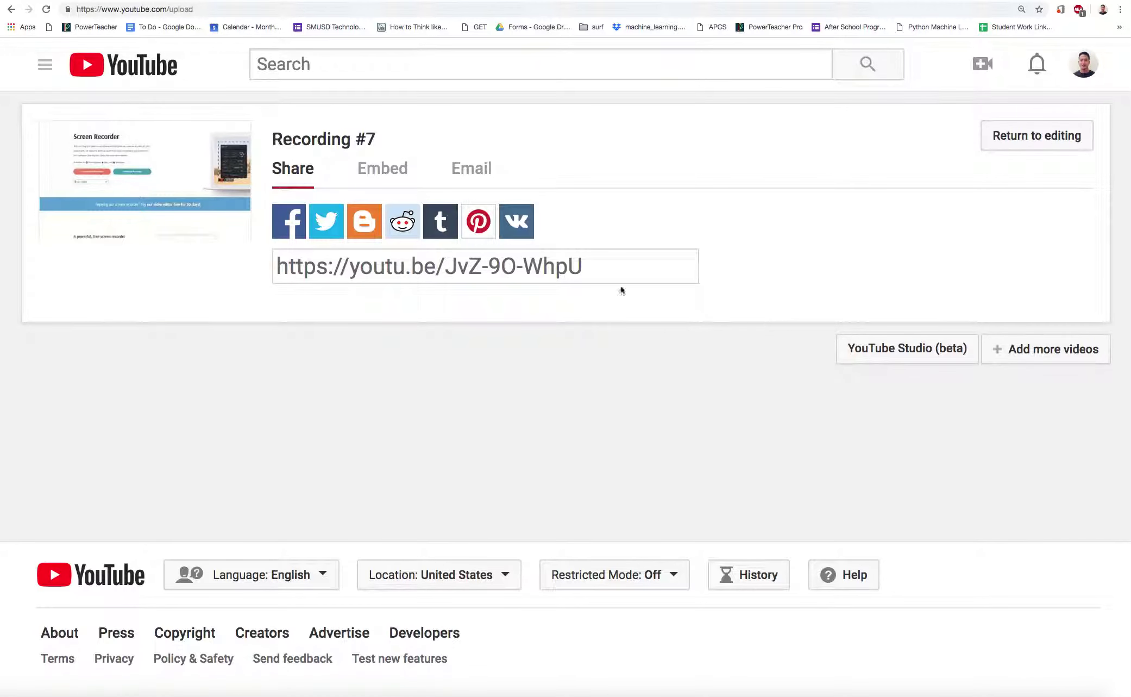
# Copy the youtu.be share link, paste it into the address bar, and return to editing
pyautogui.click(623, 268)
pyautogui.hotkey('ctrl', 'c')
pyautogui.hotkey('ctrl', 'l')
pyautogui.hotkey('ctrl', 'v')
pyautogui.press('Return')
pyautogui.click(1015, 135)
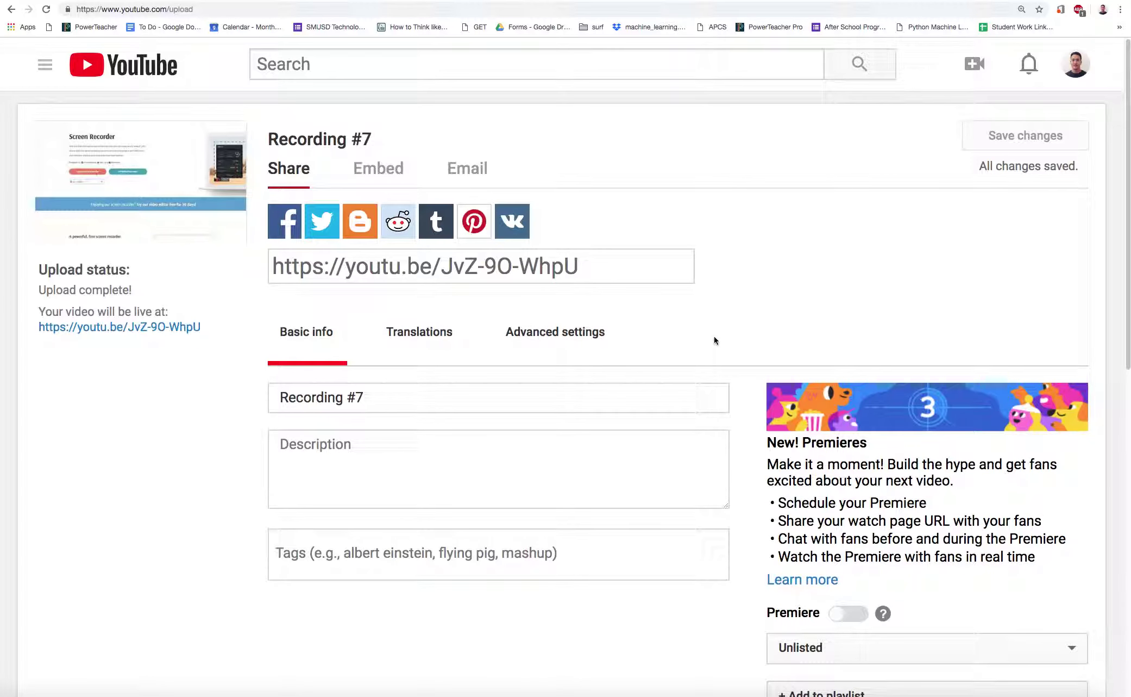